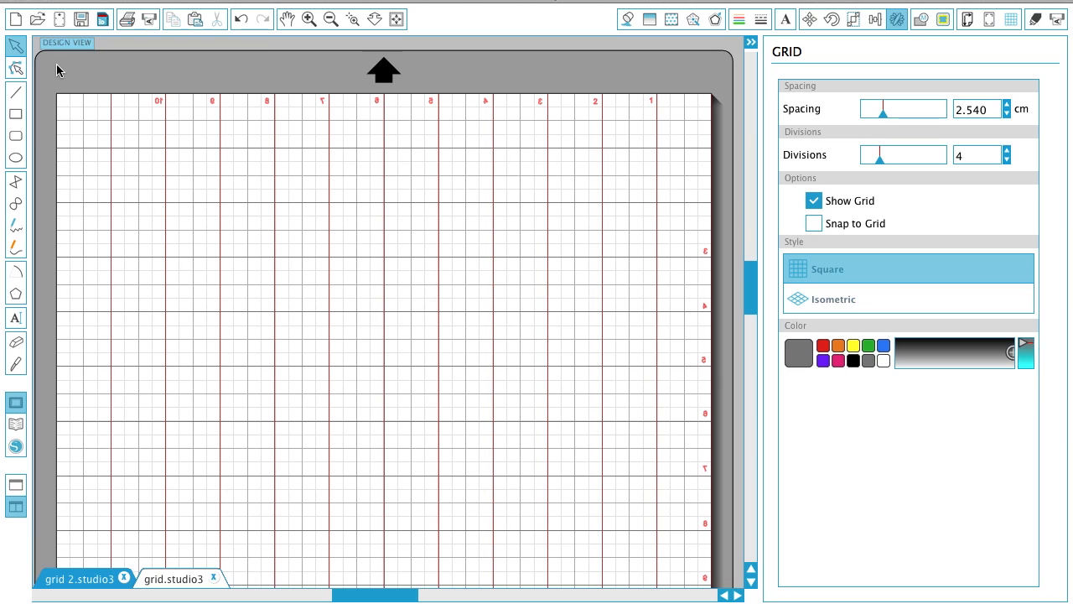
- Create one rotated copy of the vertical red lines and align the resulting horizontal lines with the page's grid
{"action": "left_click", "coordinate": [111, 110]}
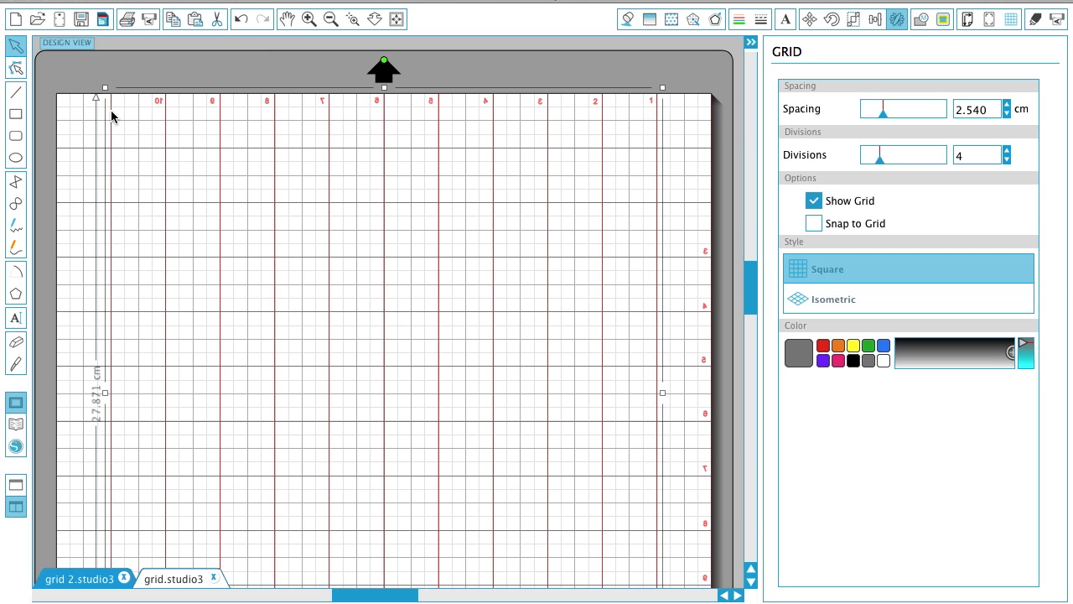
{"action": "left_click", "coordinate": [88, 87]}
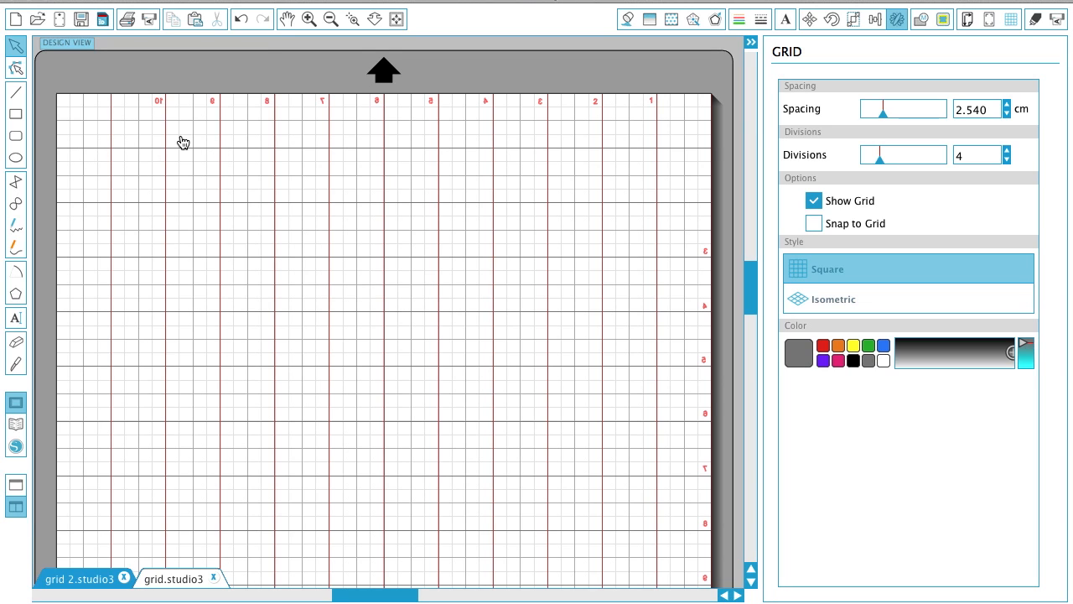
{"action": "left_click_drag", "start_coordinate": [97, 144], "coordinate": [668, 168]}
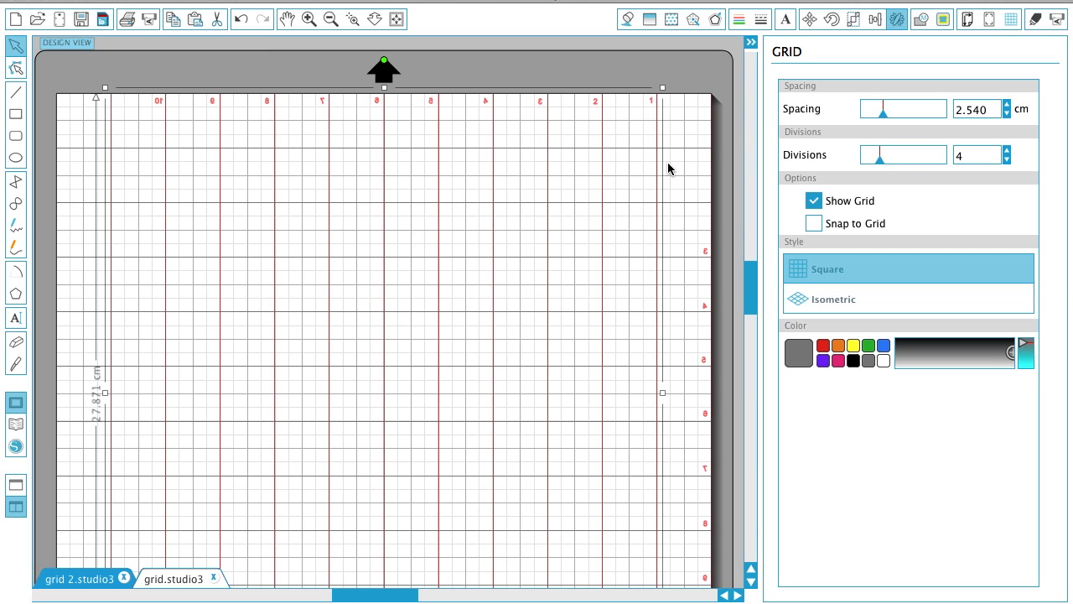
{"action": "left_click", "coordinate": [897, 19]}
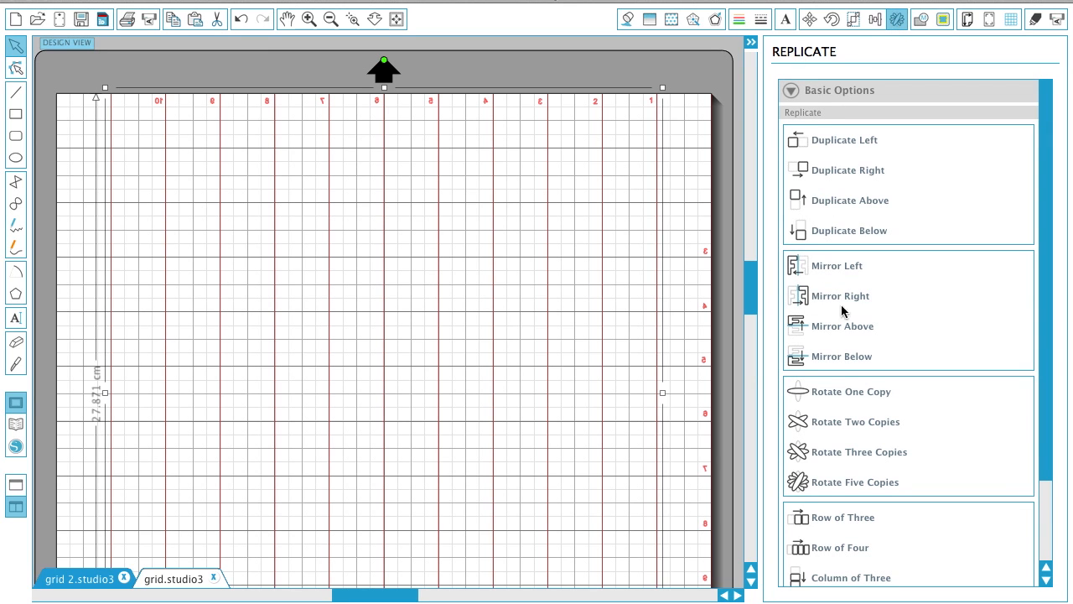
{"action": "left_click", "coordinate": [841, 393]}
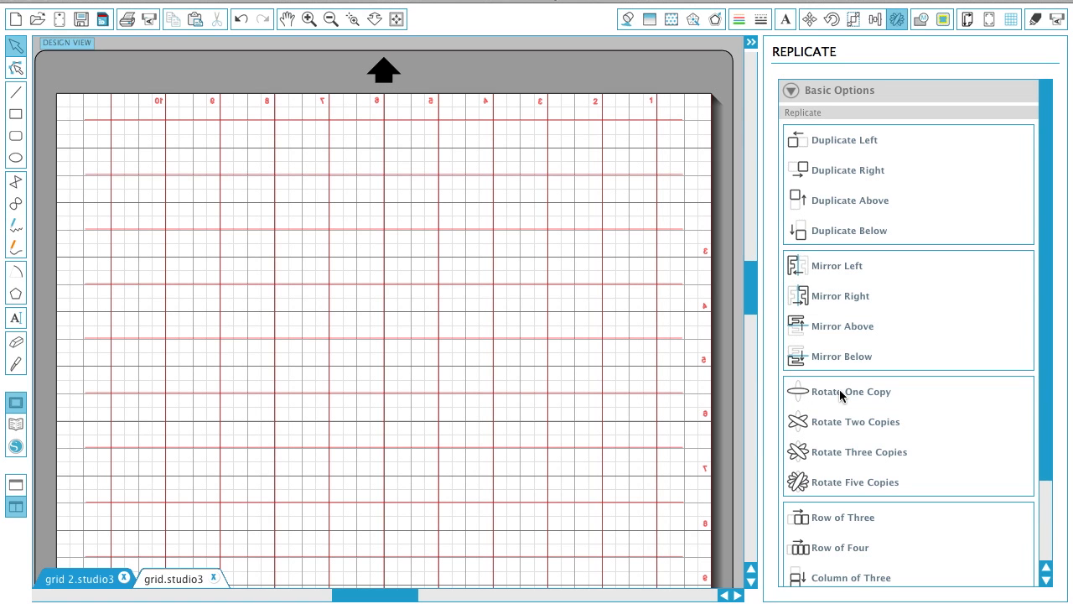
{"action": "left_click_drag", "start_coordinate": [517, 127], "coordinate": [491, 149]}
{"action": "key", "text": "Escape"}
- Inspect how the horizontal red lines align with the page grid, up close and across the whole page
{"action": "left_click", "coordinate": [307, 20]}
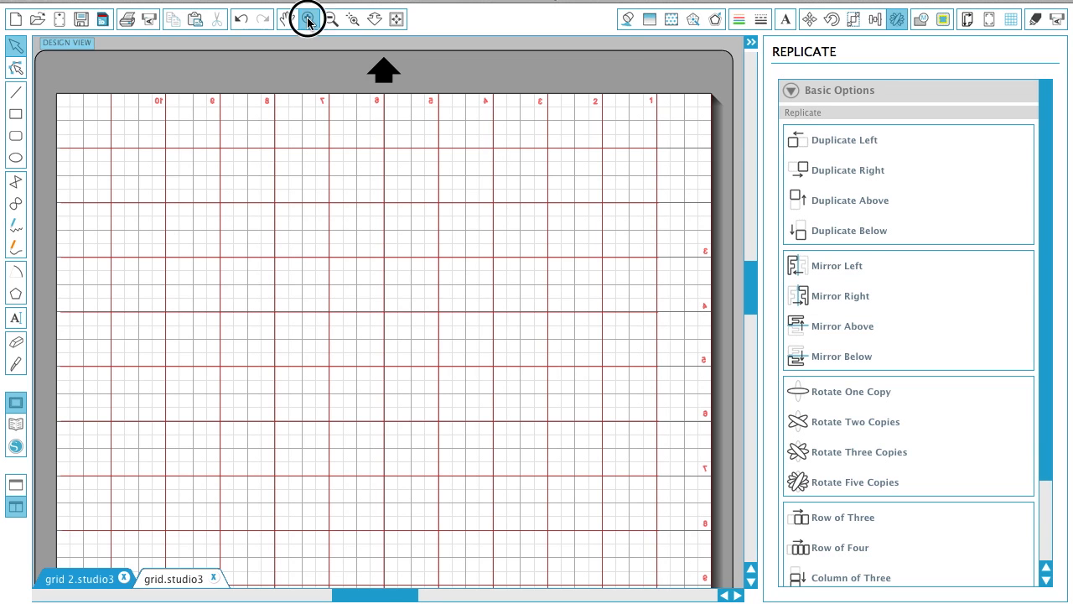
{"action": "left_click_drag", "start_coordinate": [651, 163], "coordinate": [583, 238]}
{"action": "left_click", "coordinate": [308, 19]}
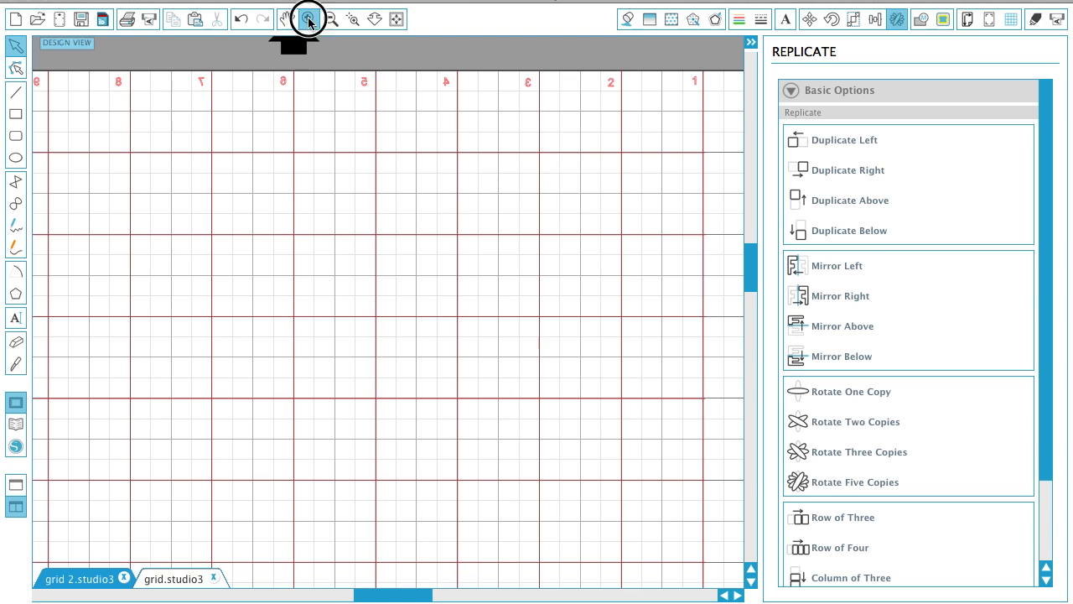
{"action": "left_click", "coordinate": [392, 21]}
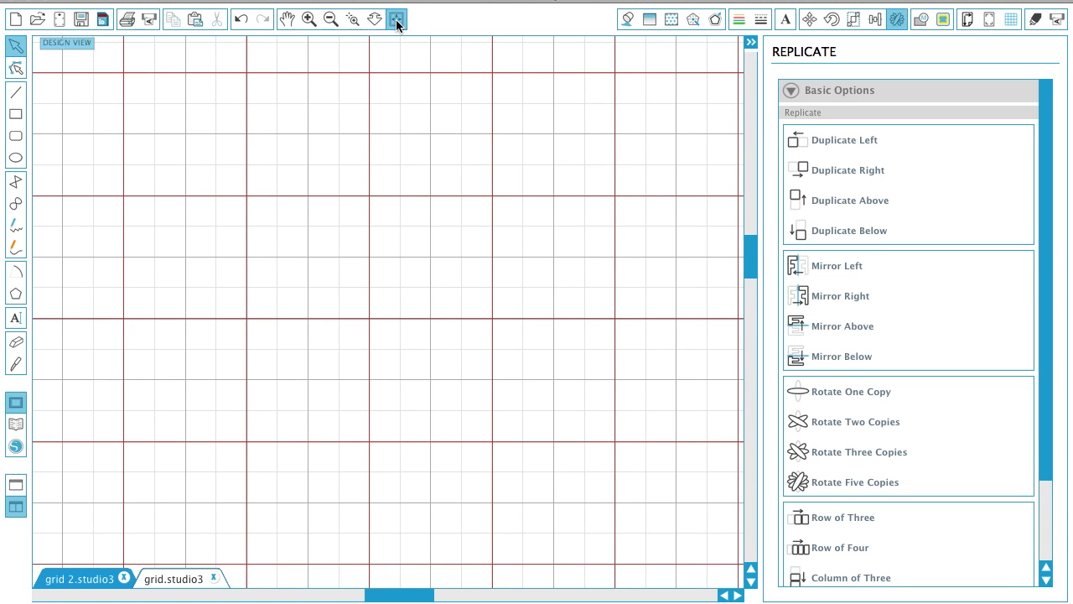
{"action": "left_click", "coordinate": [174, 133]}
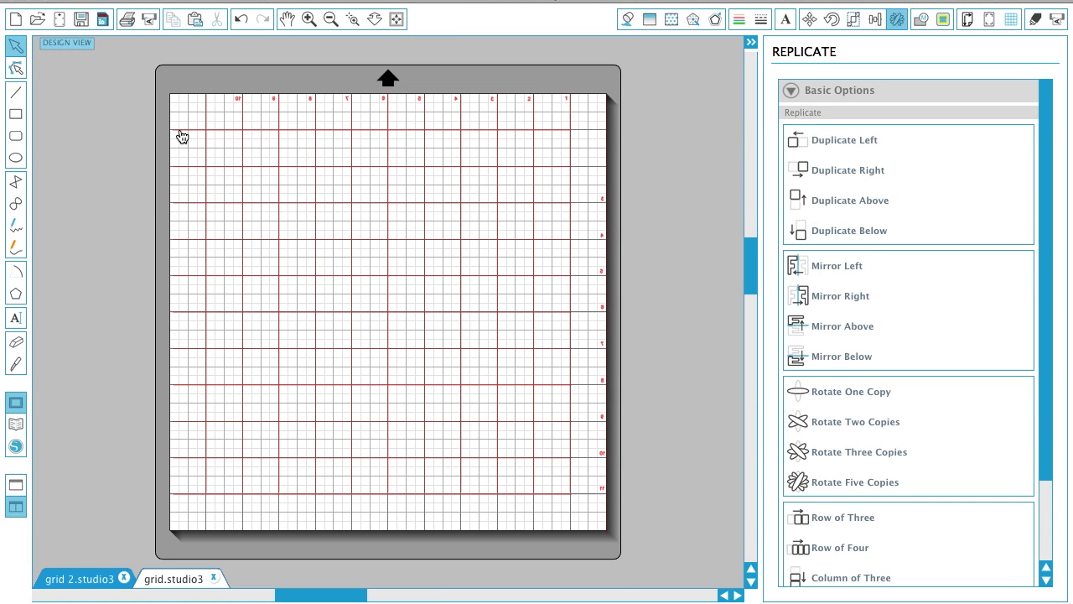
{"action": "left_click", "coordinate": [635, 145]}
{"action": "left_click", "coordinate": [559, 132]}
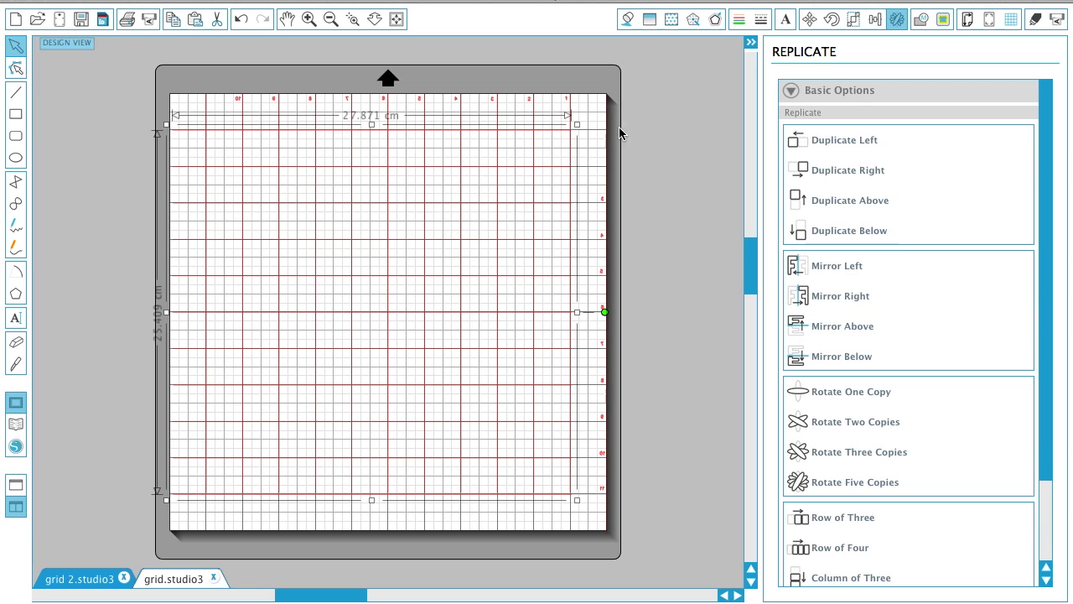
{"action": "left_click", "coordinate": [587, 99]}
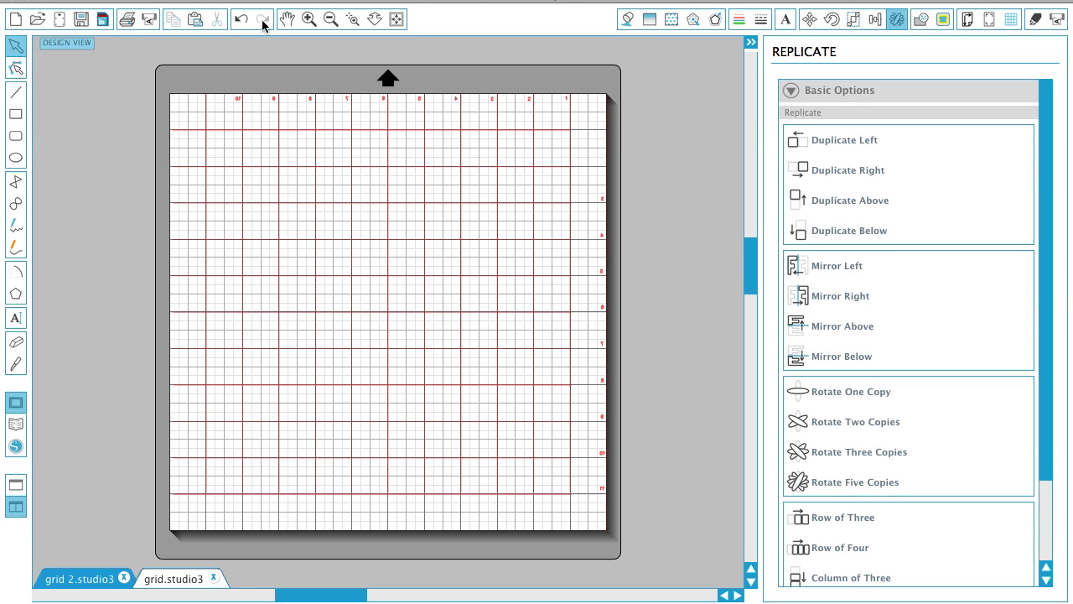
- Duplicate the mirrored number 1 from the top row and place the copy at the page's right edge above the first horizontal line
{"action": "left_click", "coordinate": [309, 18]}
{"action": "scroll", "coordinate": [253, 123], "scroll_direction": "up", "scroll_amount": 5}
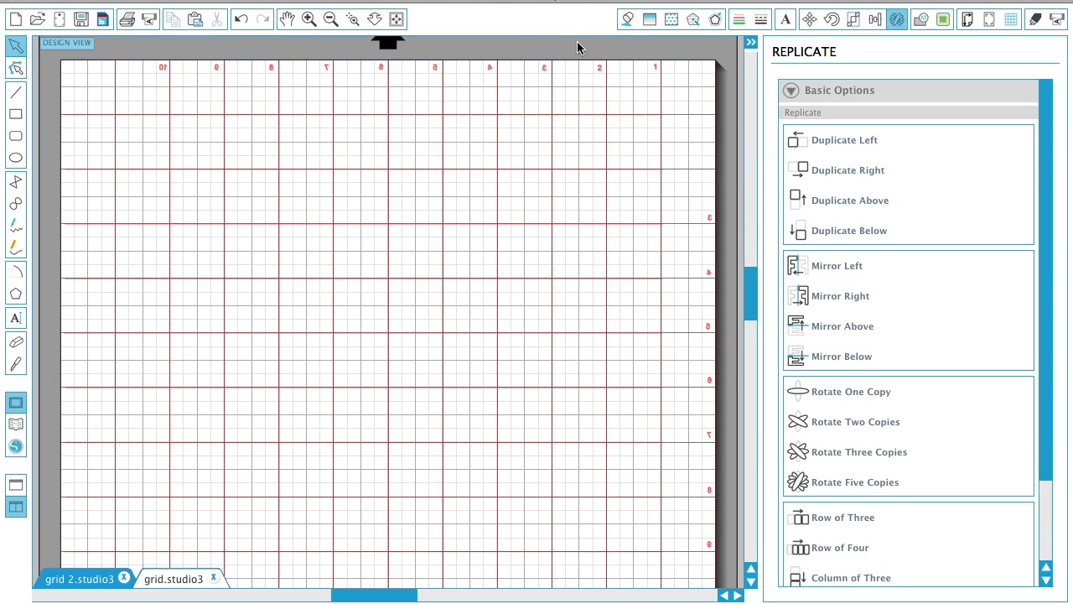
{"action": "left_click", "coordinate": [657, 72]}
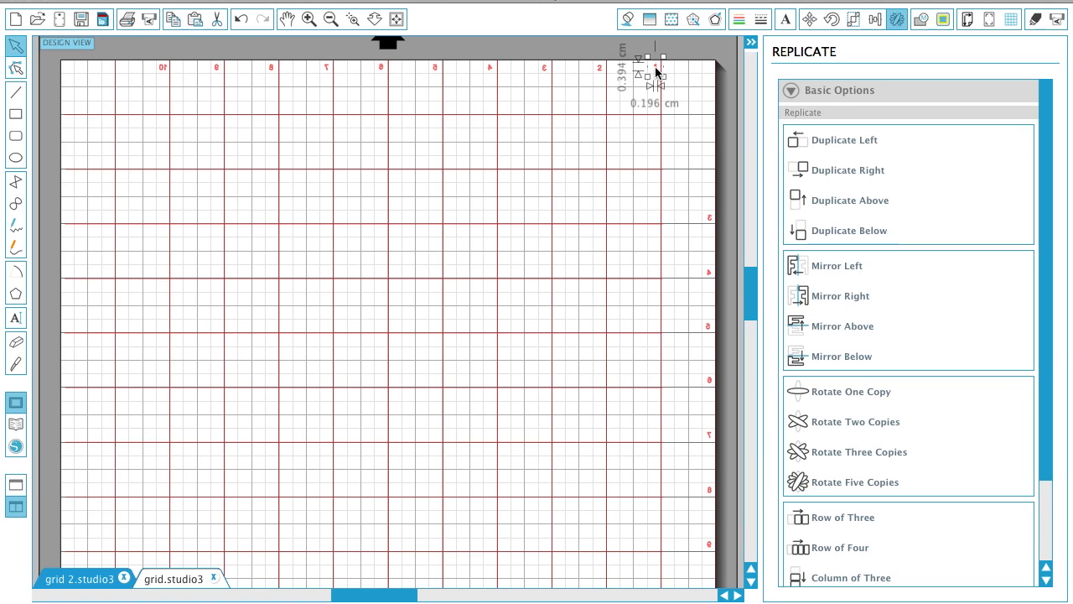
{"action": "left_click_drag", "start_coordinate": [656, 72], "coordinate": [691, 102]}
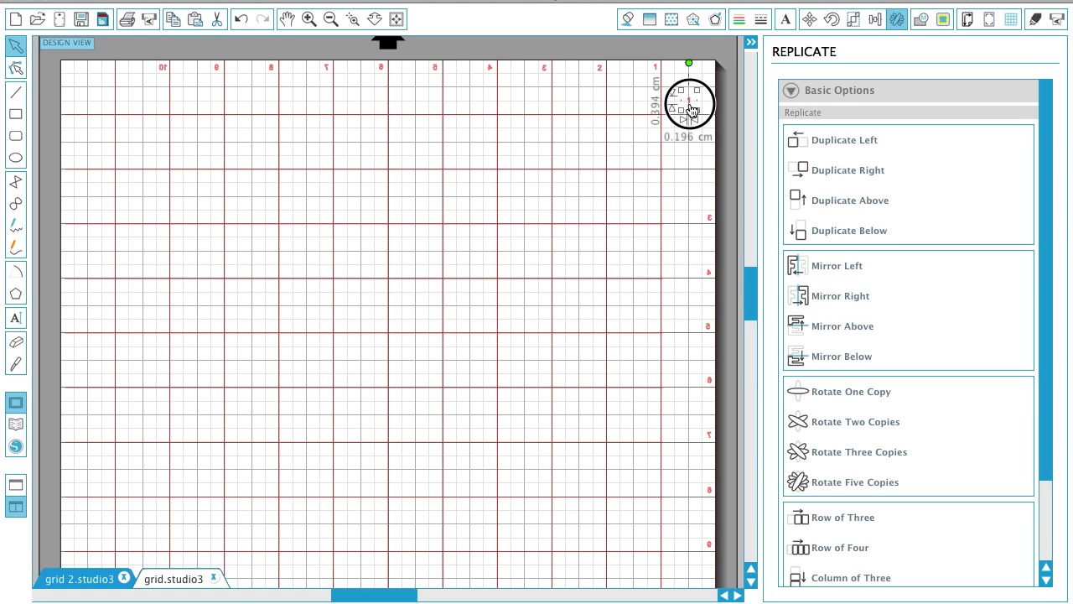
{"action": "left_click_drag", "start_coordinate": [703, 152], "coordinate": [711, 114]}
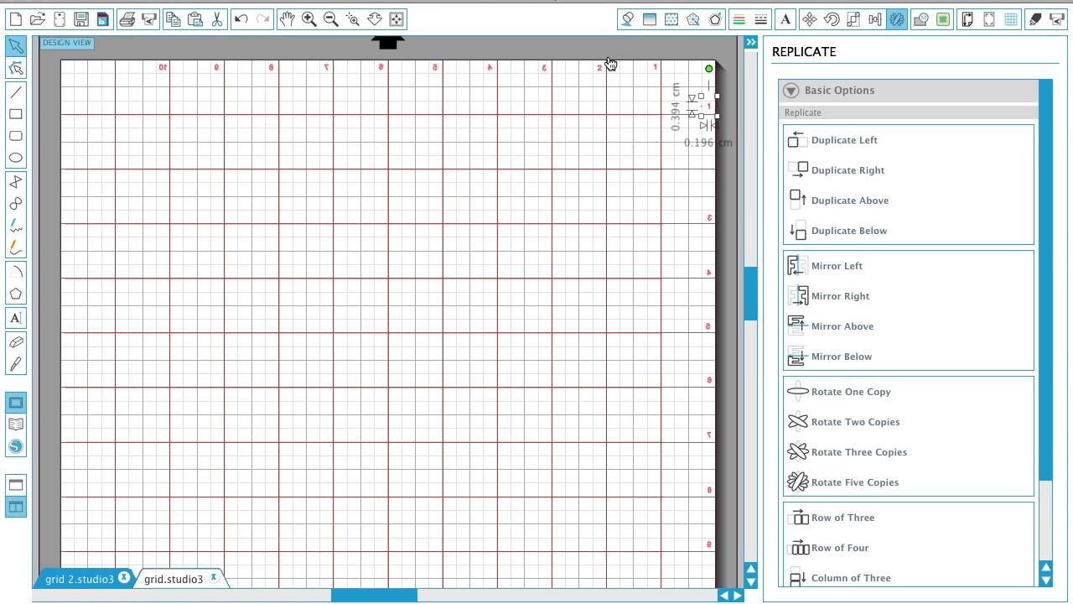
- Duplicate the mirrored number 2 from the top row and place the copy at the page's right edge above the second horizontal line
{"action": "left_click", "coordinate": [601, 72]}
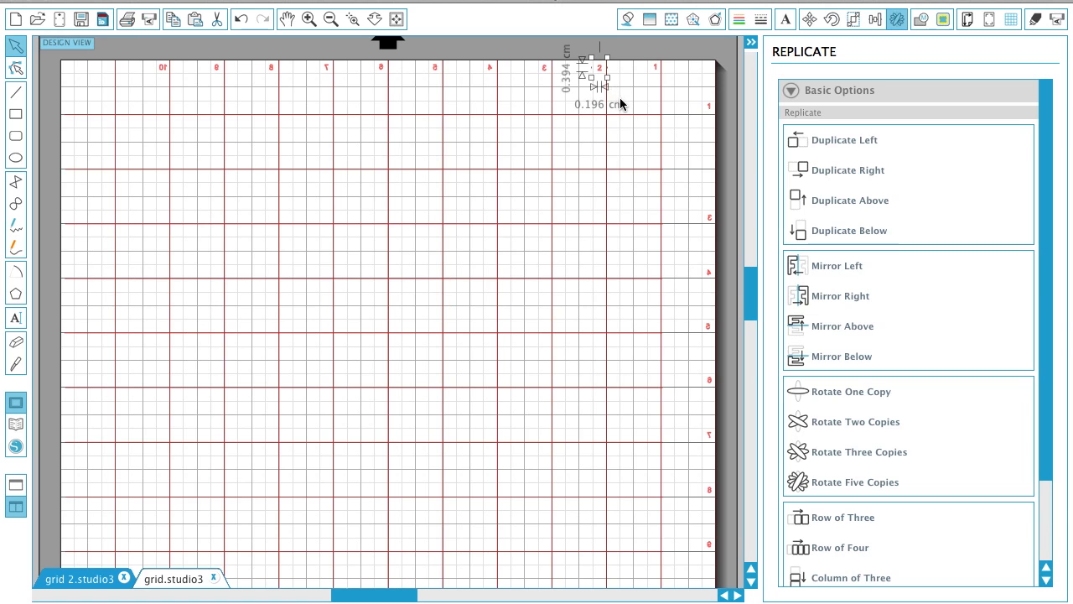
{"action": "key", "text": "super+v"}
{"action": "left_click_drag", "start_coordinate": [629, 102], "coordinate": [711, 162]}
{"action": "left_click", "coordinate": [728, 165]}
- Hide the page grid and move the column of row numbers as one group inward against the outermost vertical red line
{"action": "left_click", "coordinate": [1010, 18]}
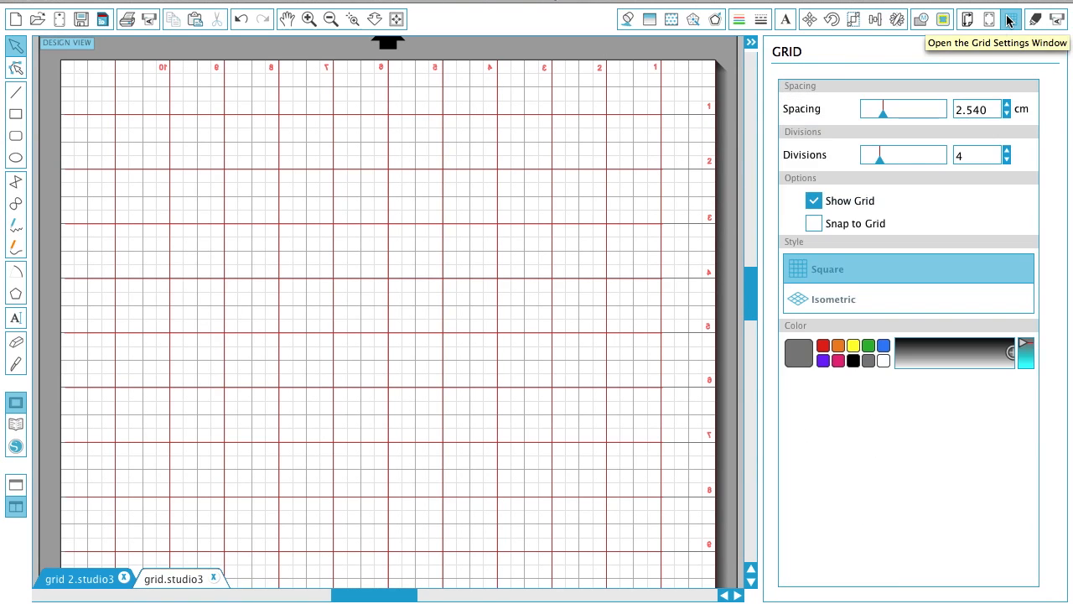
{"action": "left_click", "coordinate": [814, 203]}
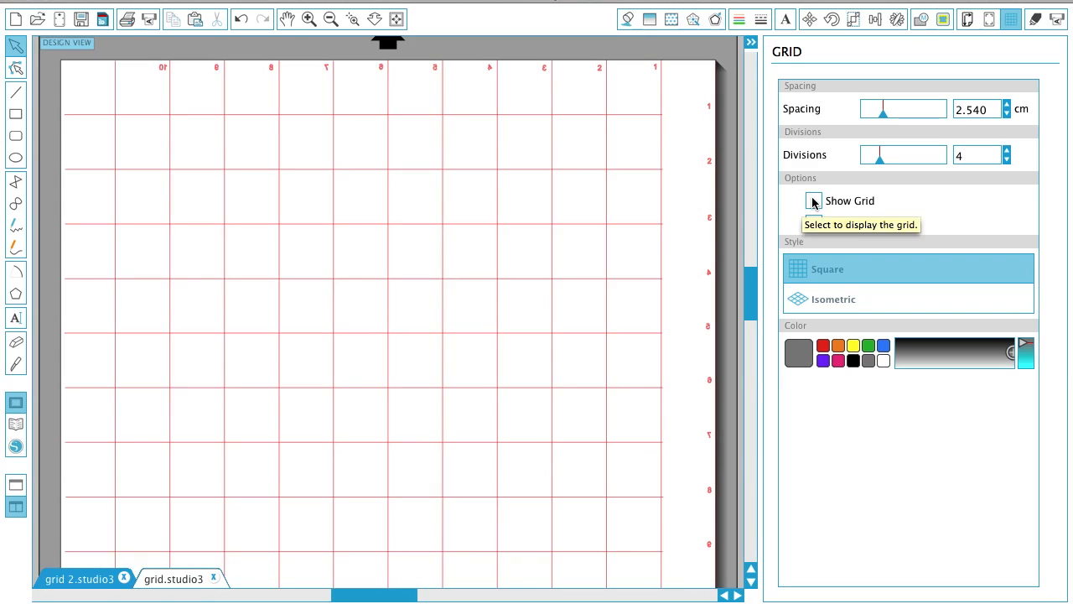
{"action": "left_click_drag", "start_coordinate": [719, 100], "coordinate": [715, 592]}
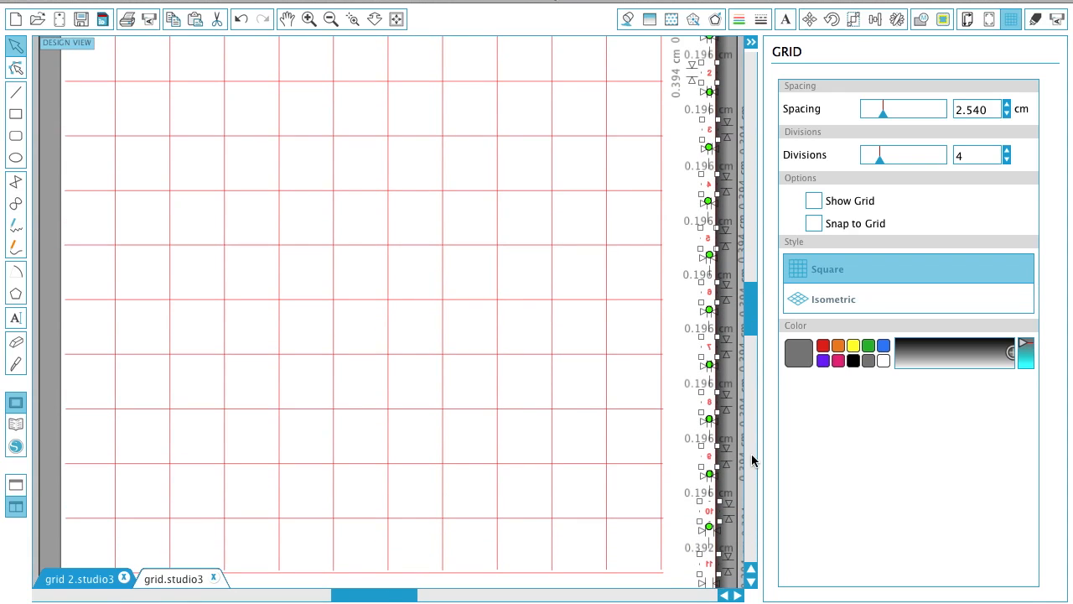
{"action": "key", "text": "super+g"}
{"action": "left_click_drag", "start_coordinate": [709, 191], "coordinate": [654, 186]}
- View the numbered red grid in the grid.studio3 document with the page grid shown and hidden
{"action": "left_click", "coordinate": [84, 578]}
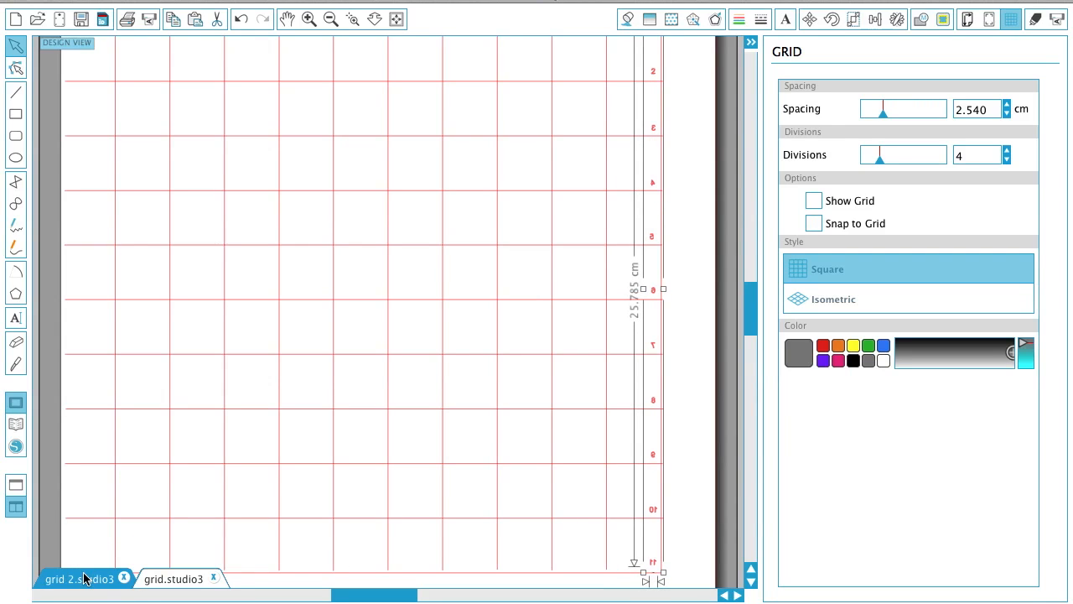
{"action": "left_click", "coordinate": [654, 239]}
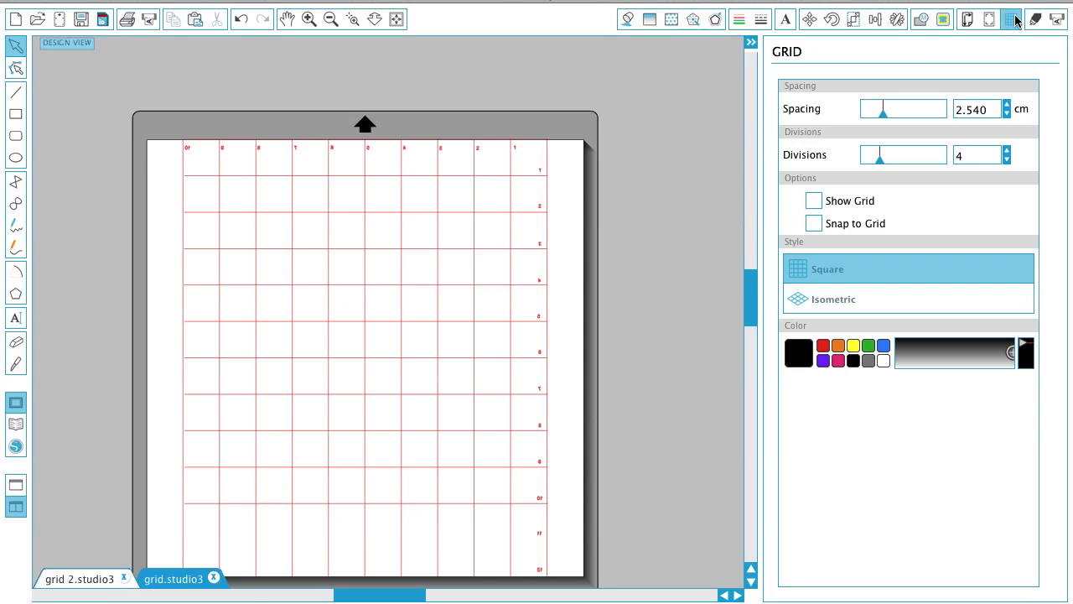
{"action": "left_click", "coordinate": [814, 201]}
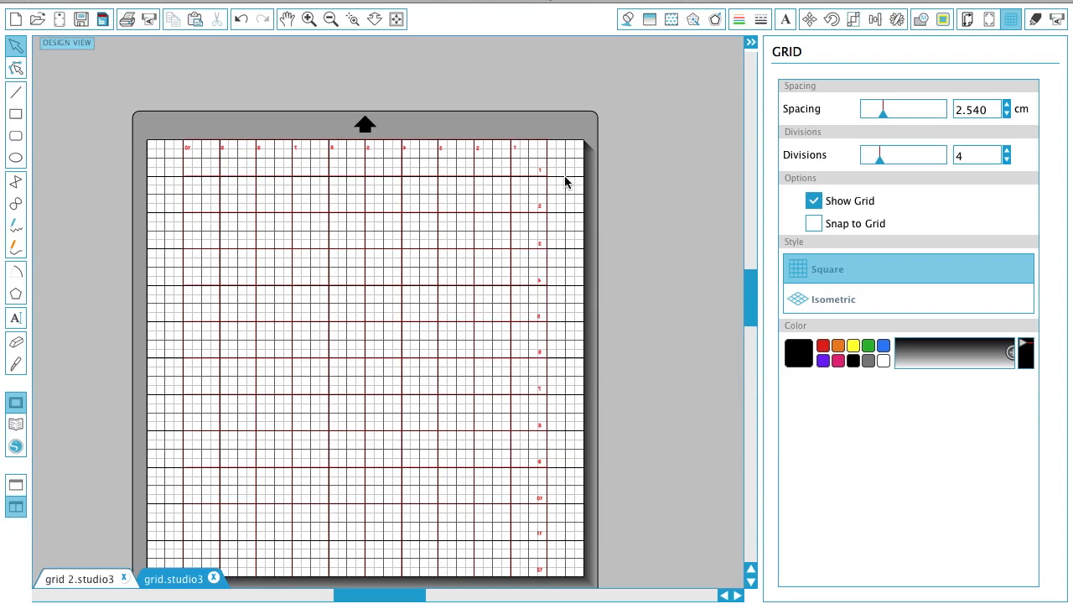
{"action": "left_click", "coordinate": [813, 201]}
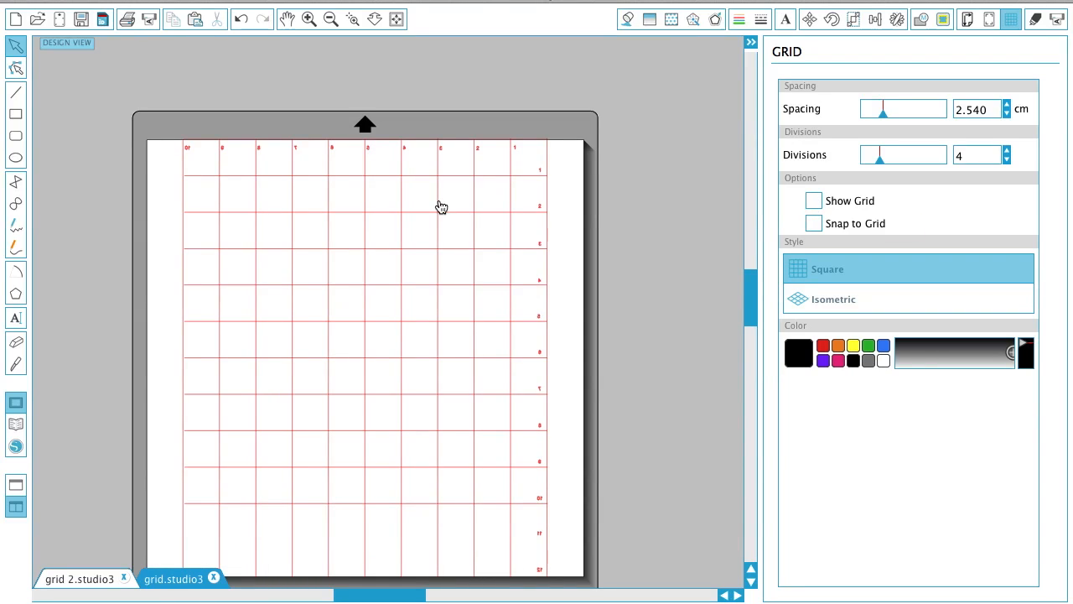